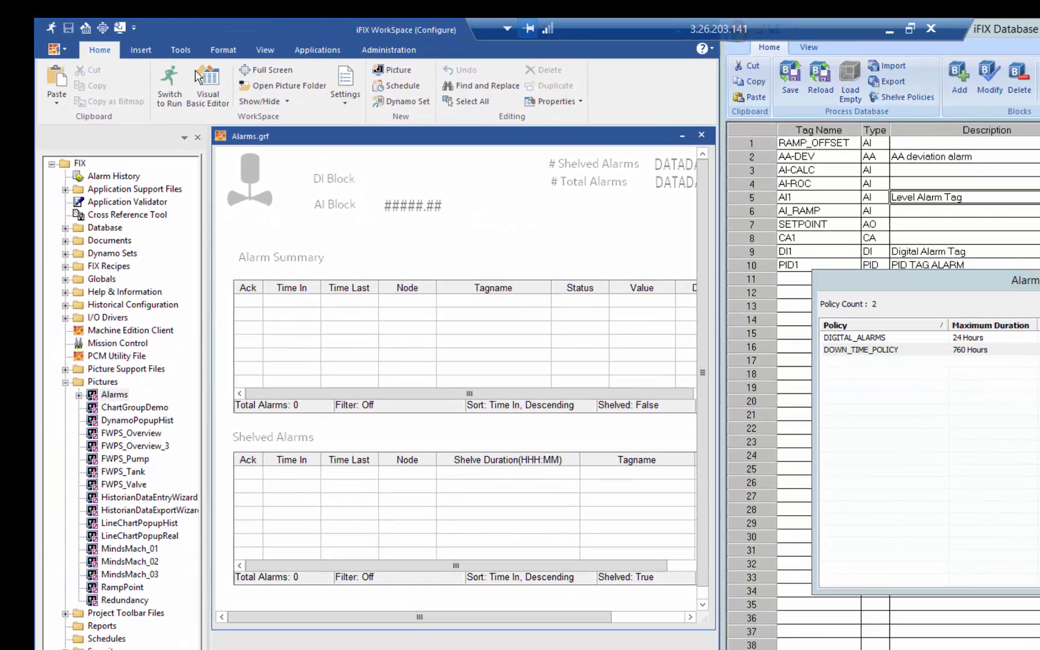
Run the Alarms picture, close the shelve policy list, review the DI1 and AI1 policies, and select AI1
click(145, 73)
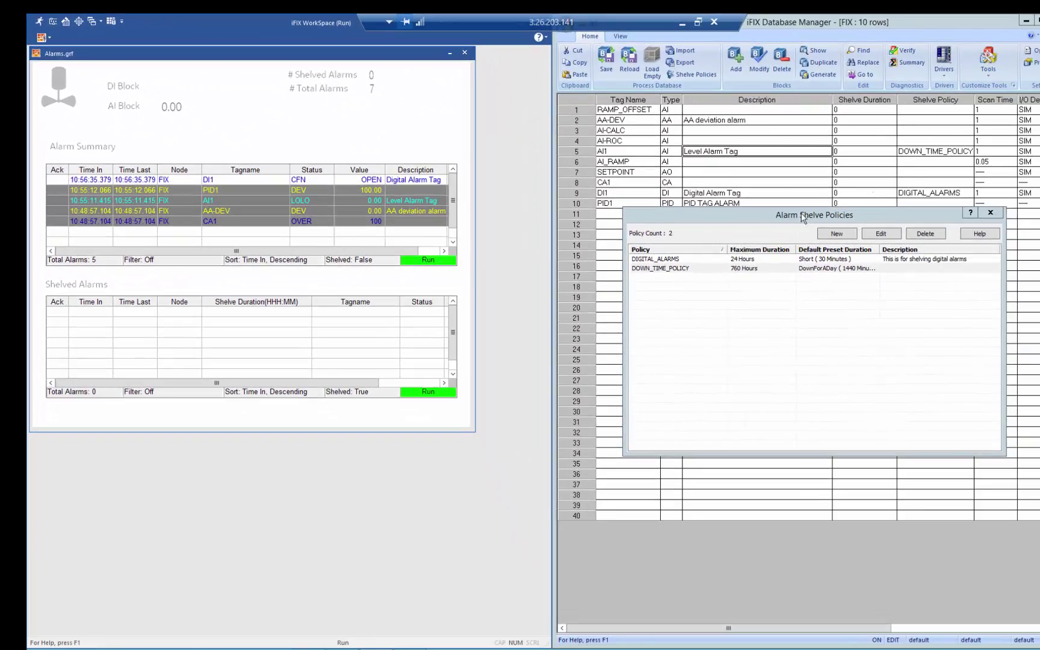
click(990, 212)
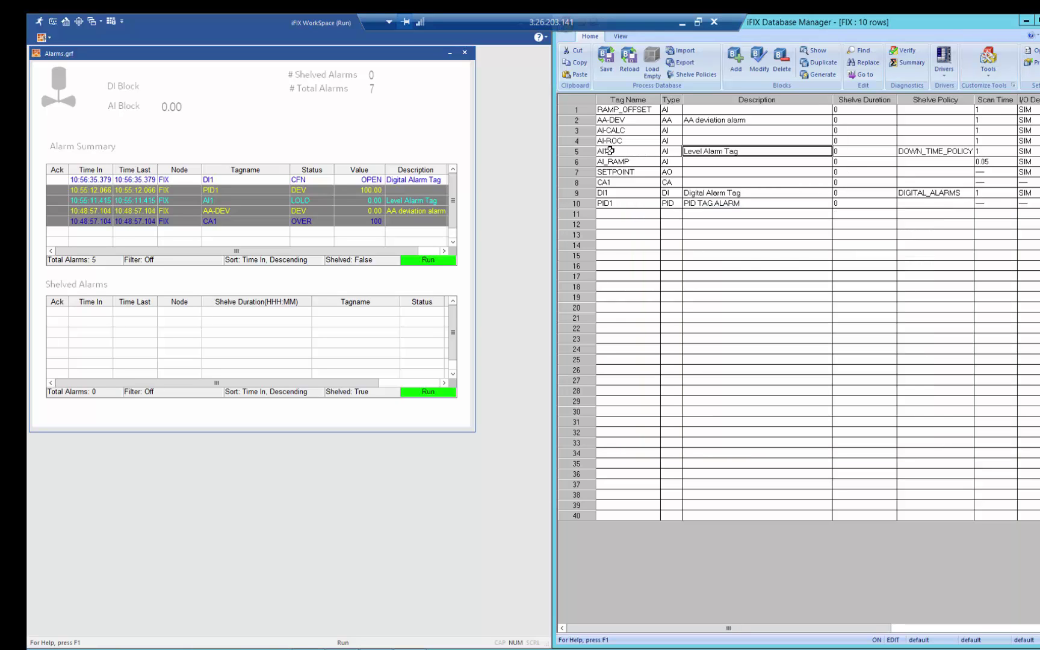
click(933, 192)
click(929, 150)
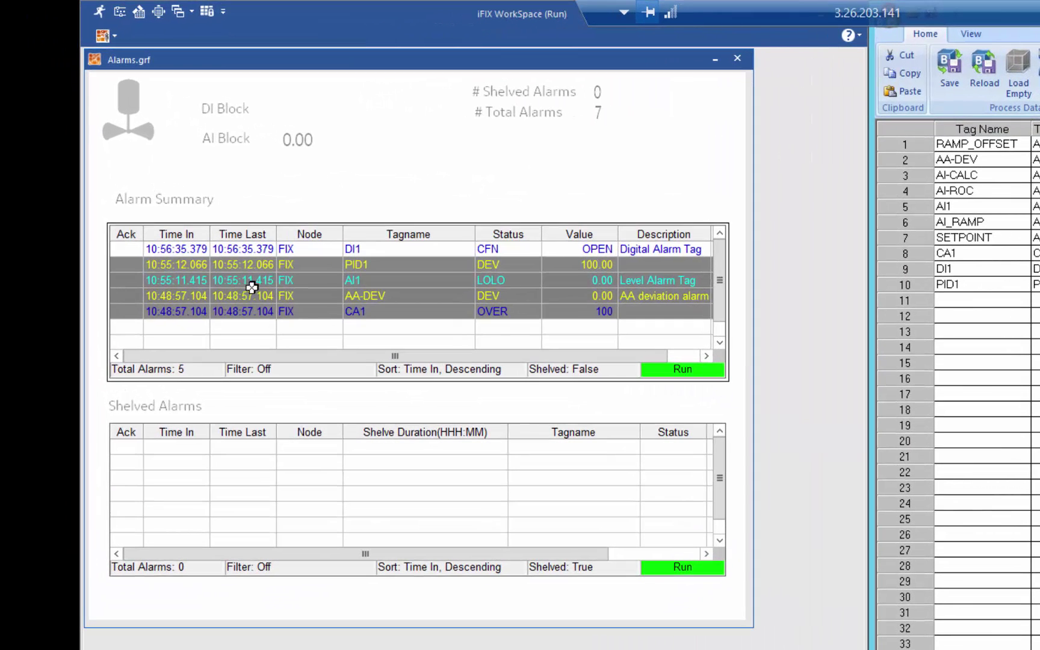
click(249, 276)
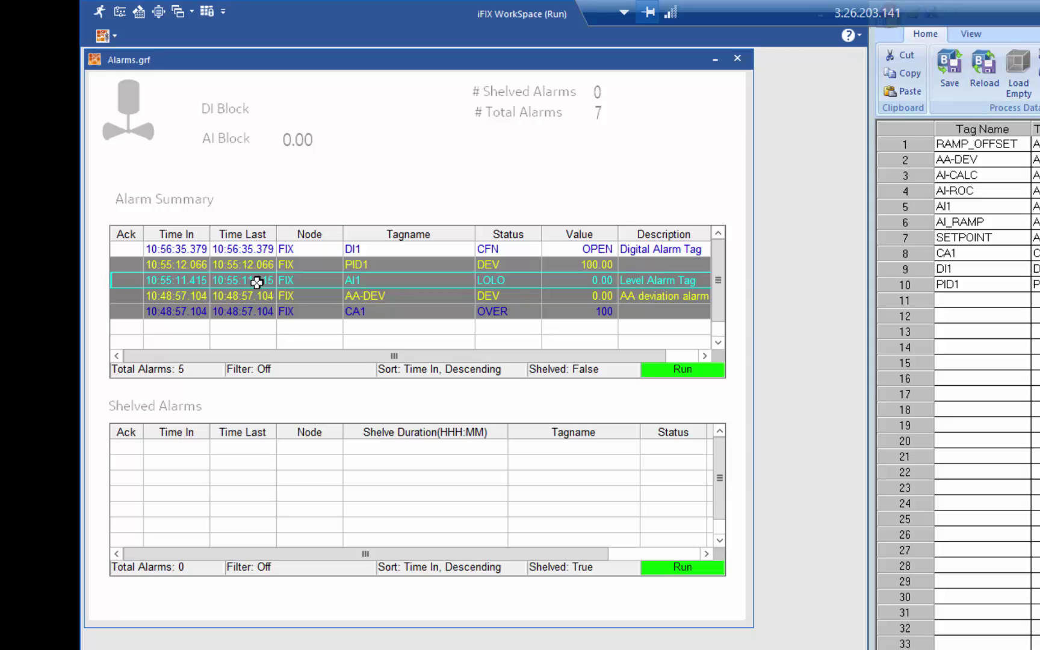
Shelve the AI1 LOLO alarm using the DownForADay preset duration of 24 hours
right_click(257, 282)
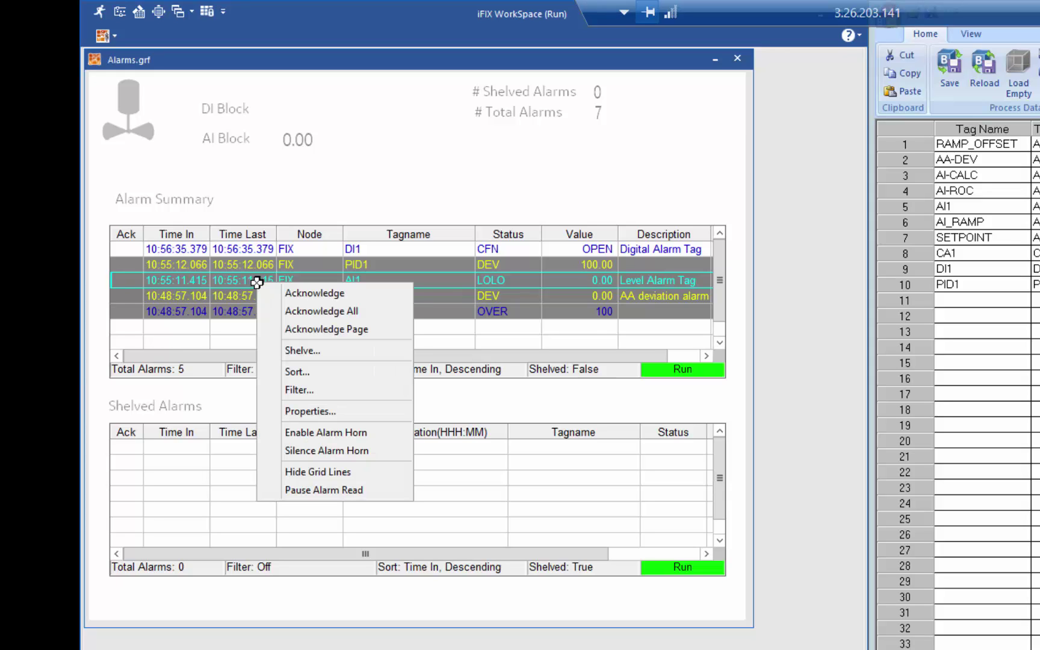
click(301, 353)
drag(444, 381, 478, 300)
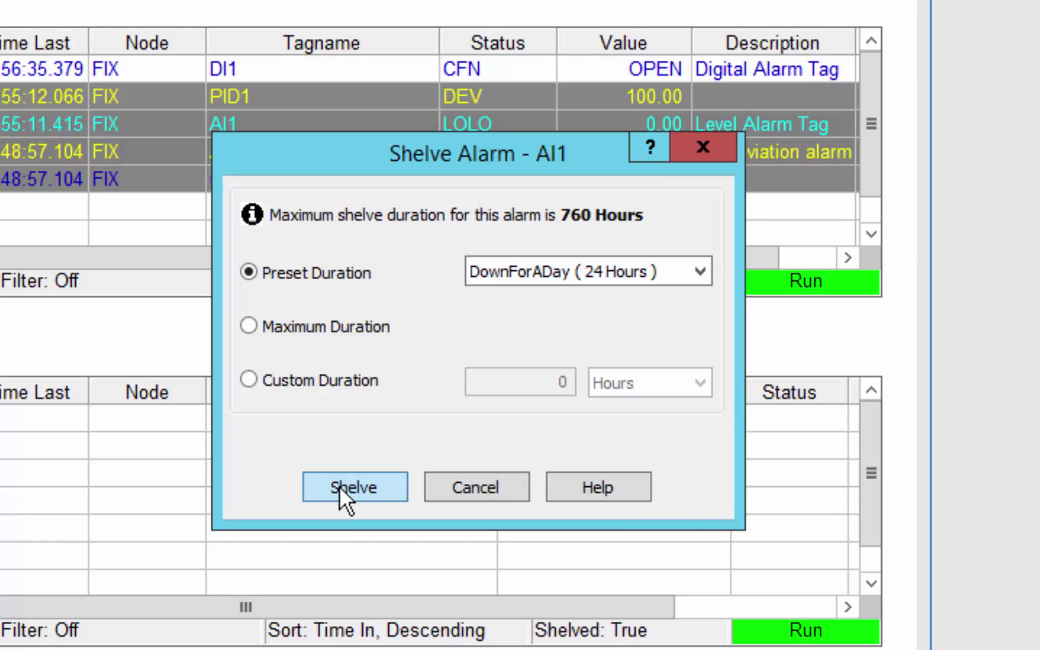
click(302, 322)
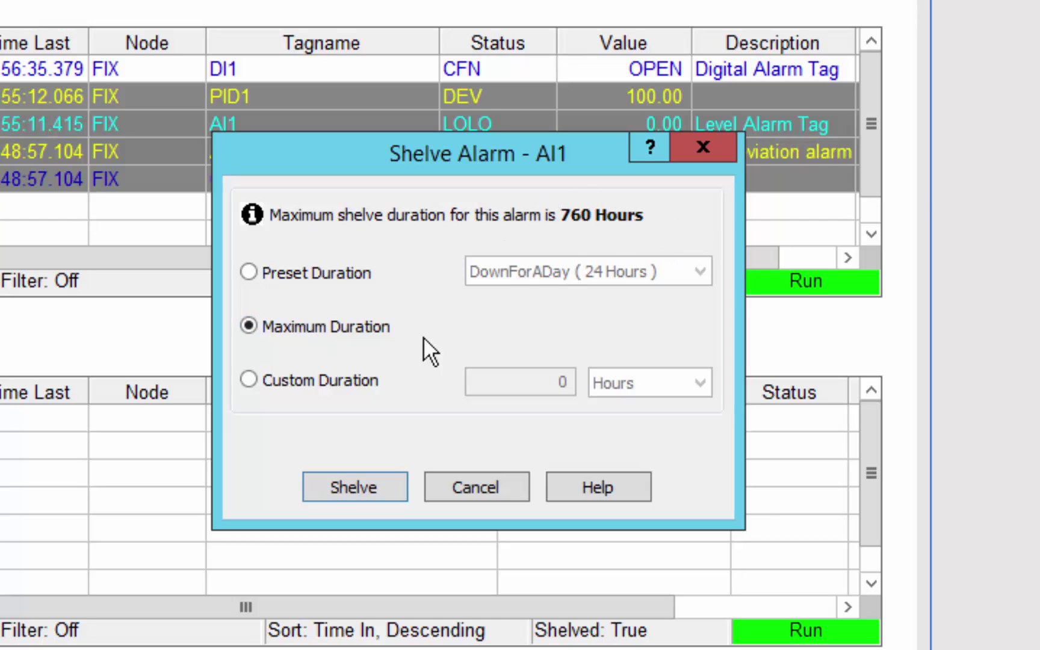
click(301, 373)
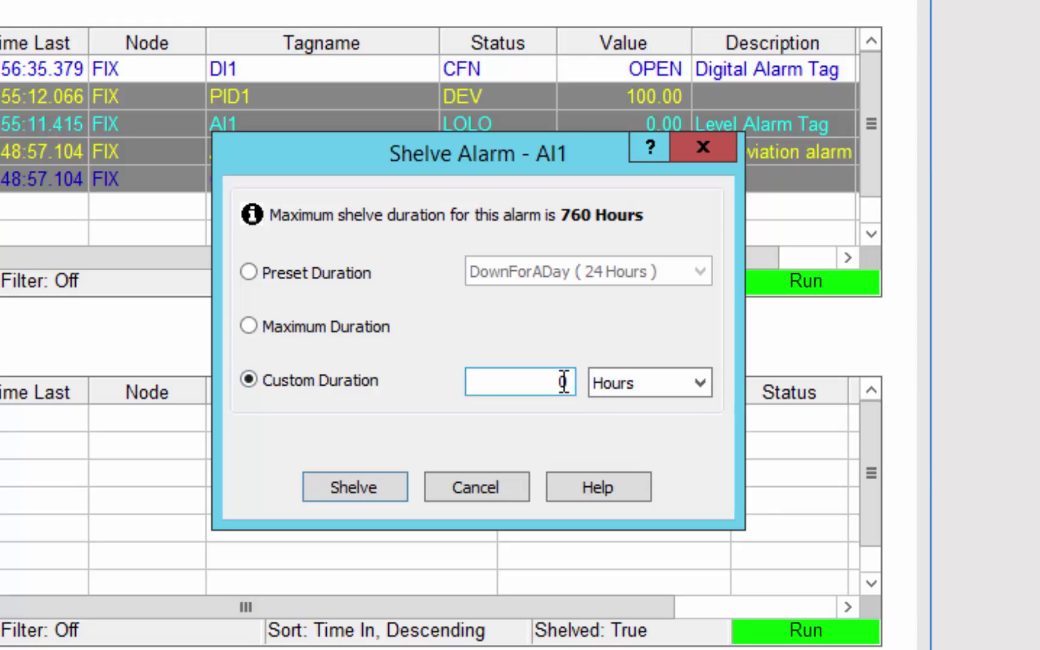
click(298, 268)
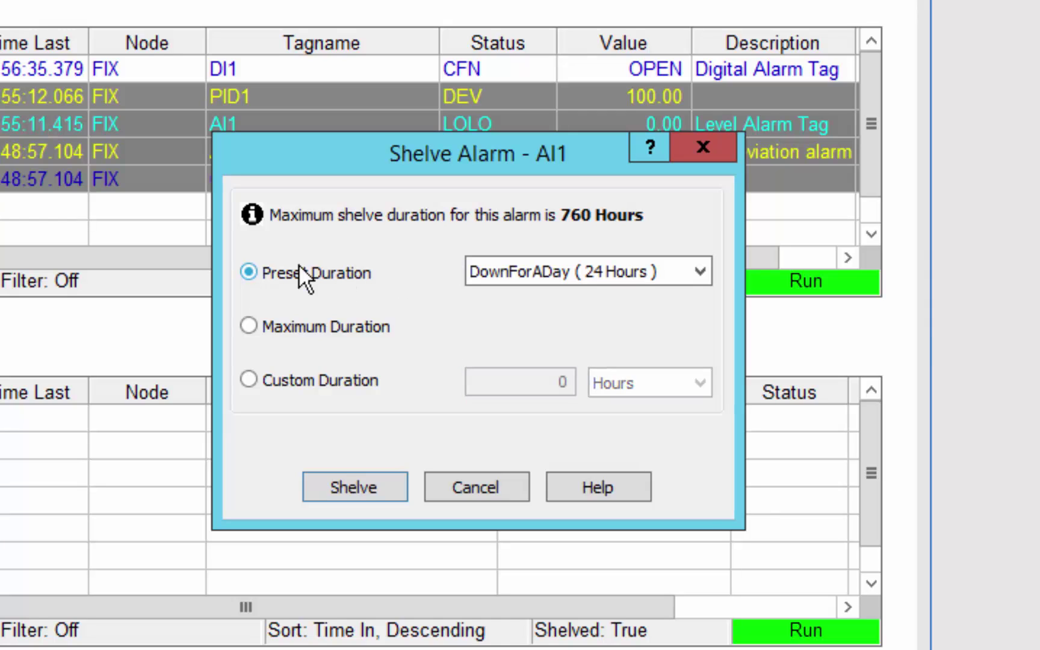
click(355, 486)
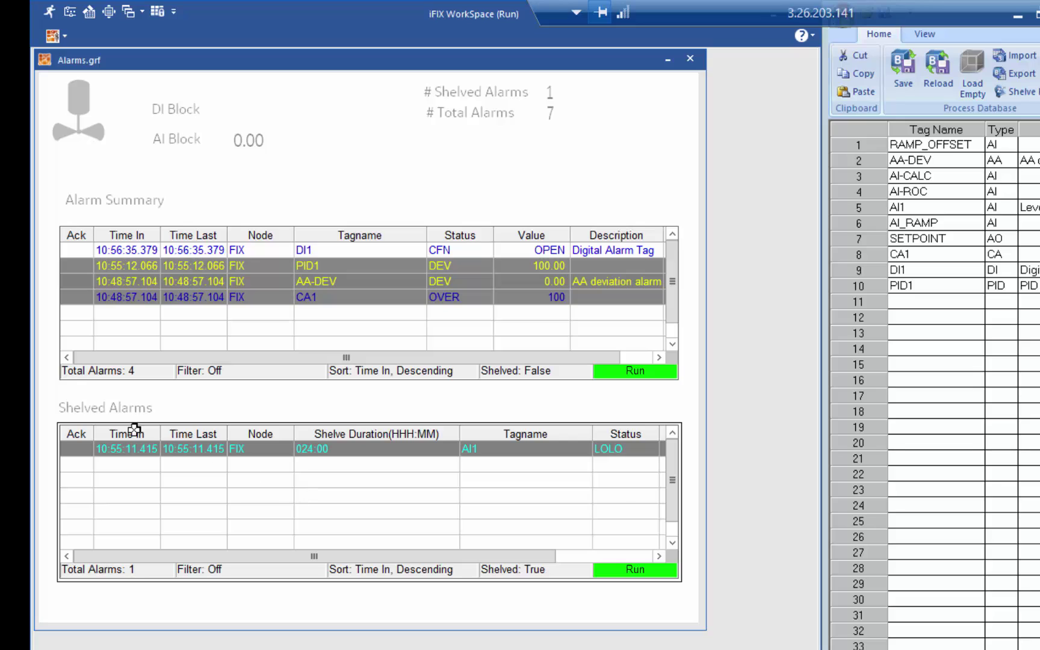
right_click(265, 488)
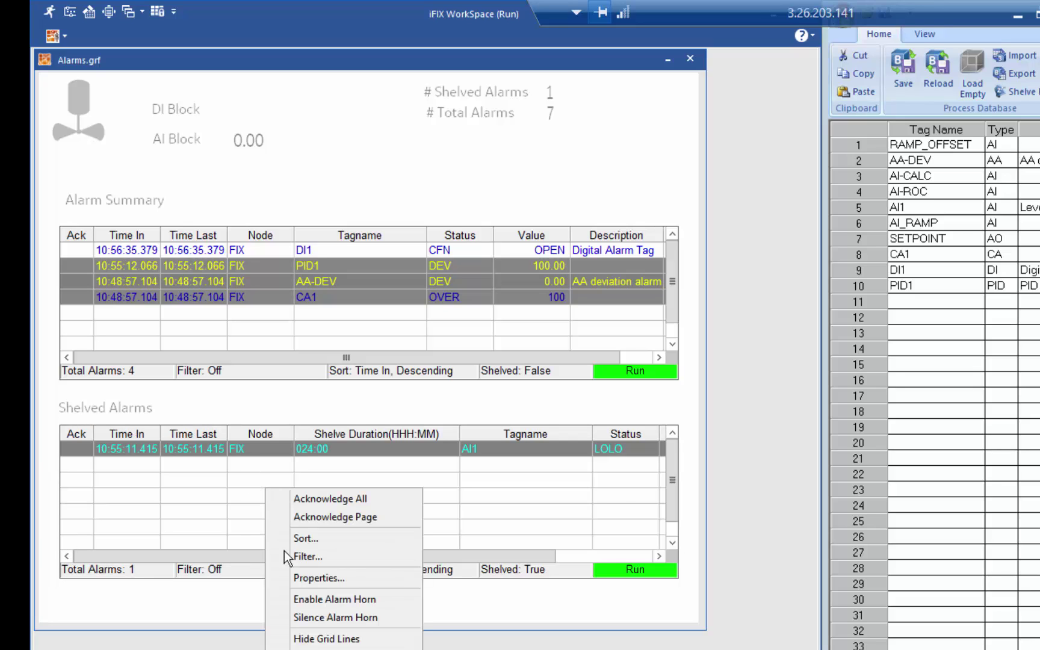
click(315, 578)
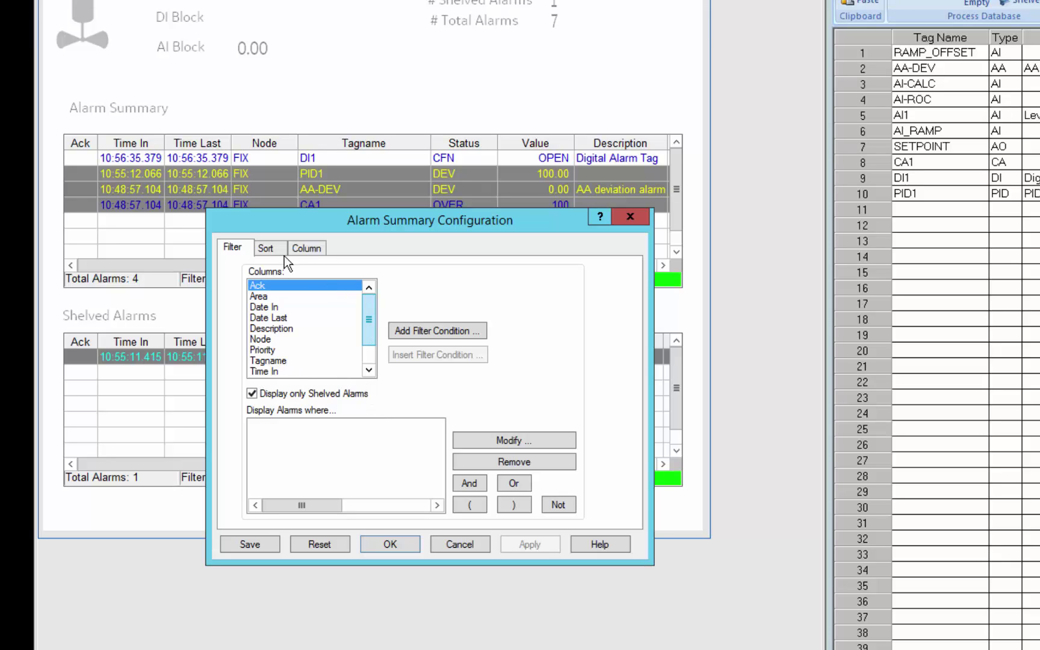
click(305, 248)
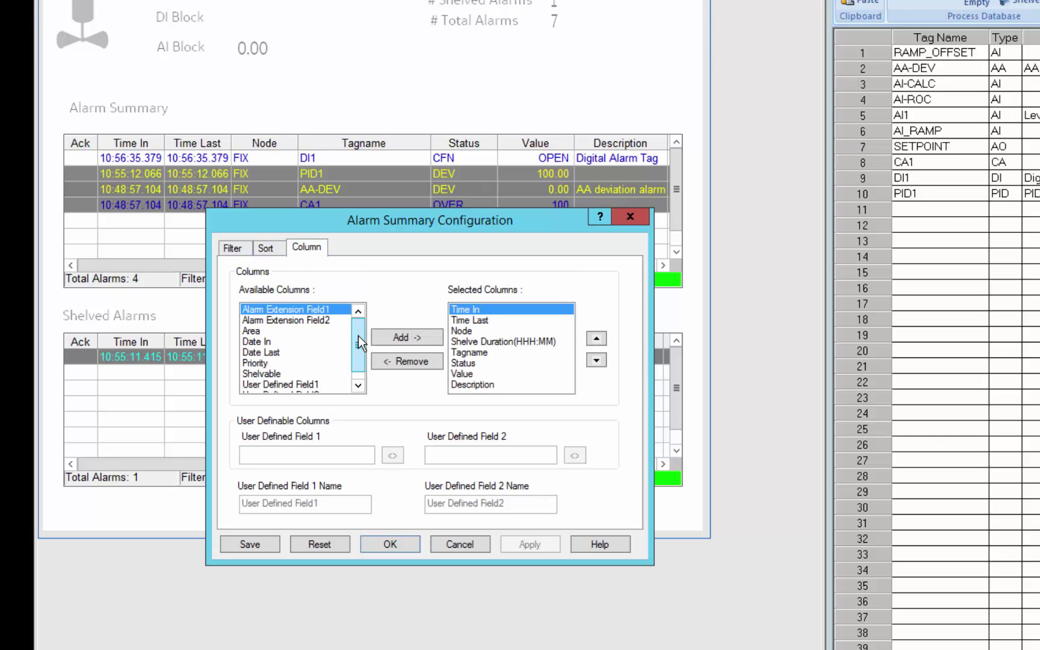
click(271, 375)
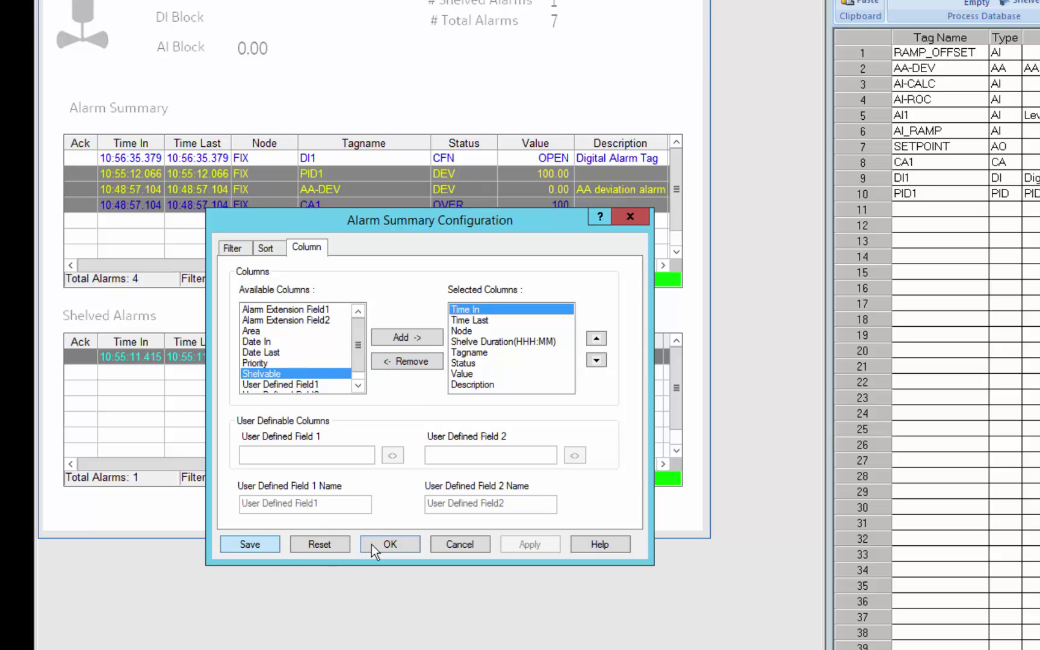
click(471, 541)
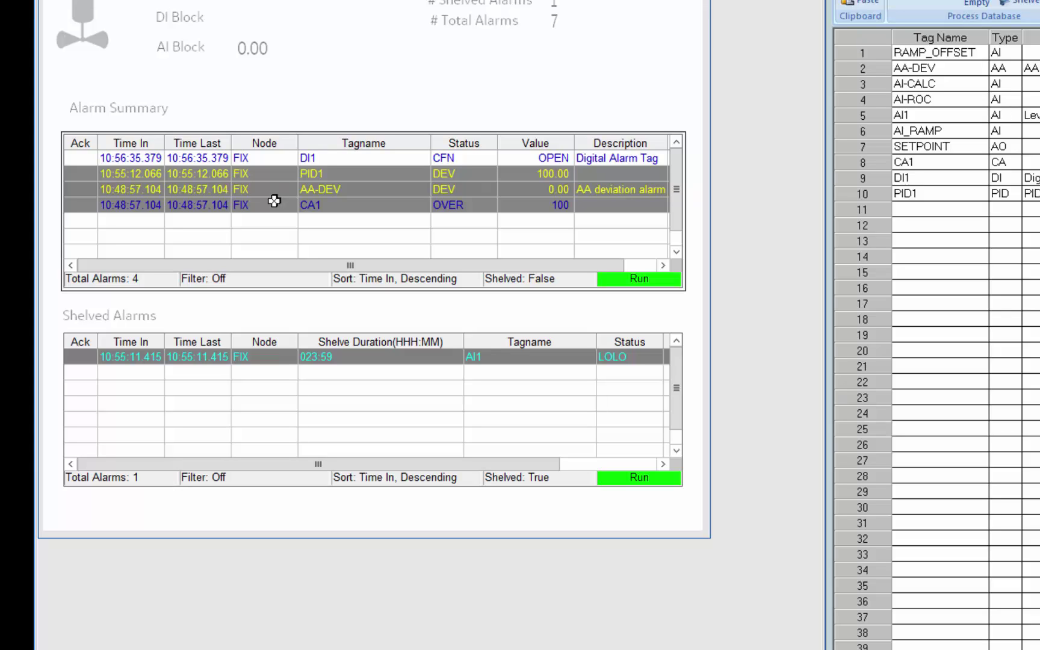
Shelve the DI1 CFN alarm for a custom duration of 1 minute
right_click(271, 160)
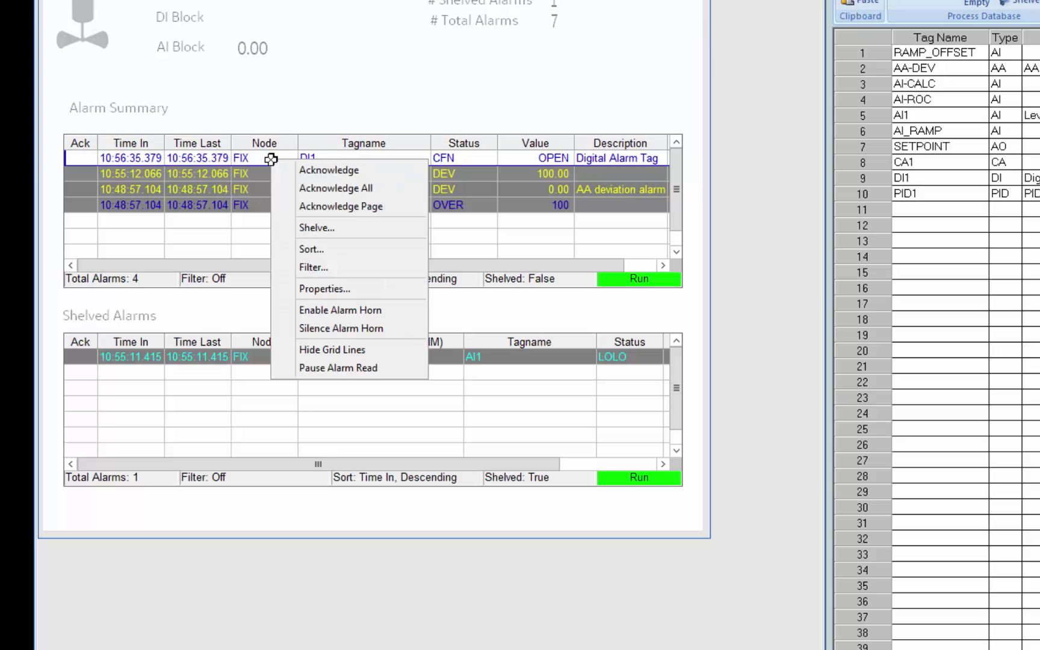
click(325, 226)
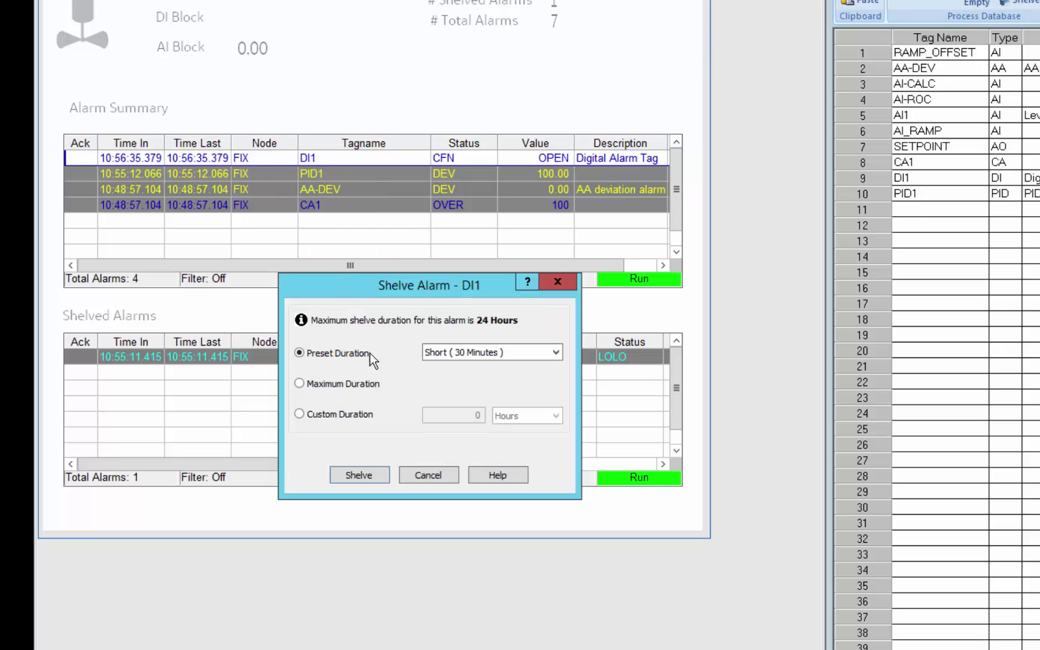
click(337, 415)
double_click(479, 415)
text(1)
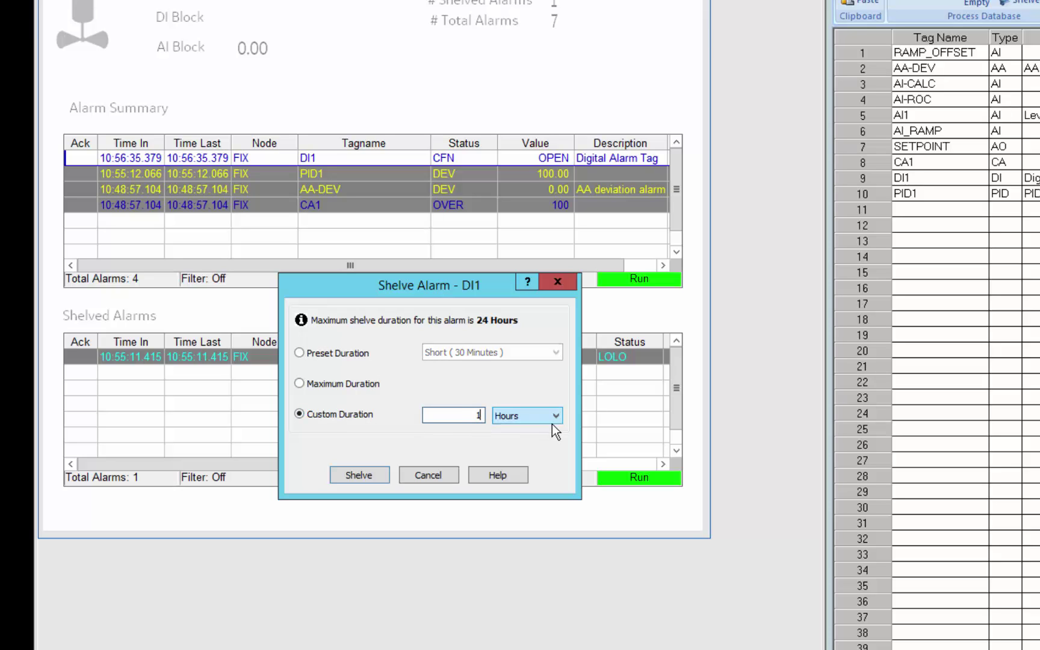
click(547, 416)
click(517, 441)
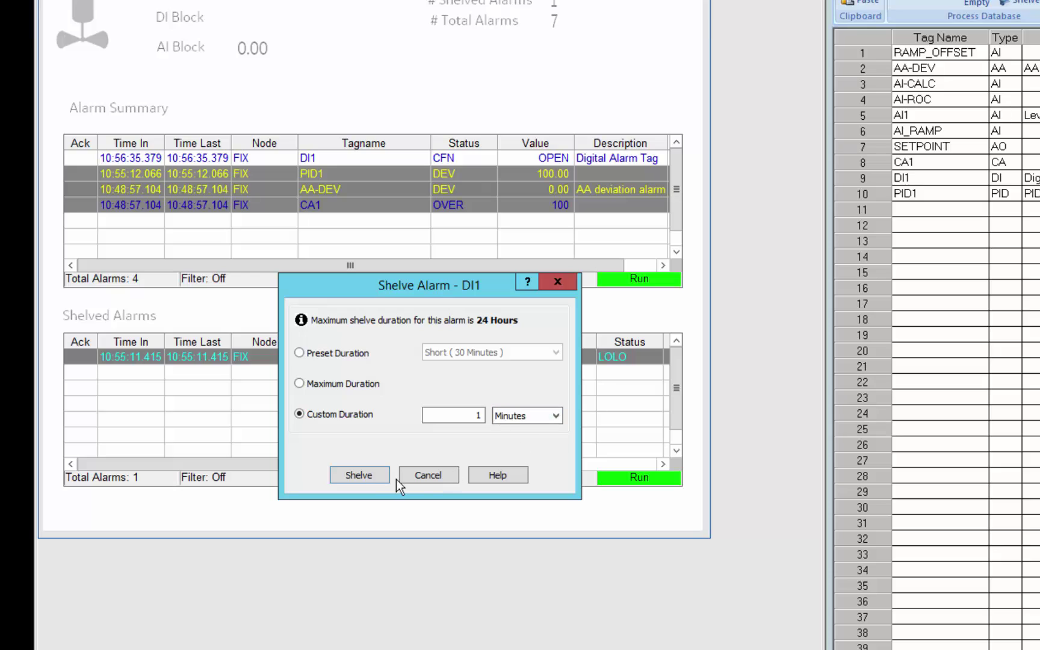
click(358, 475)
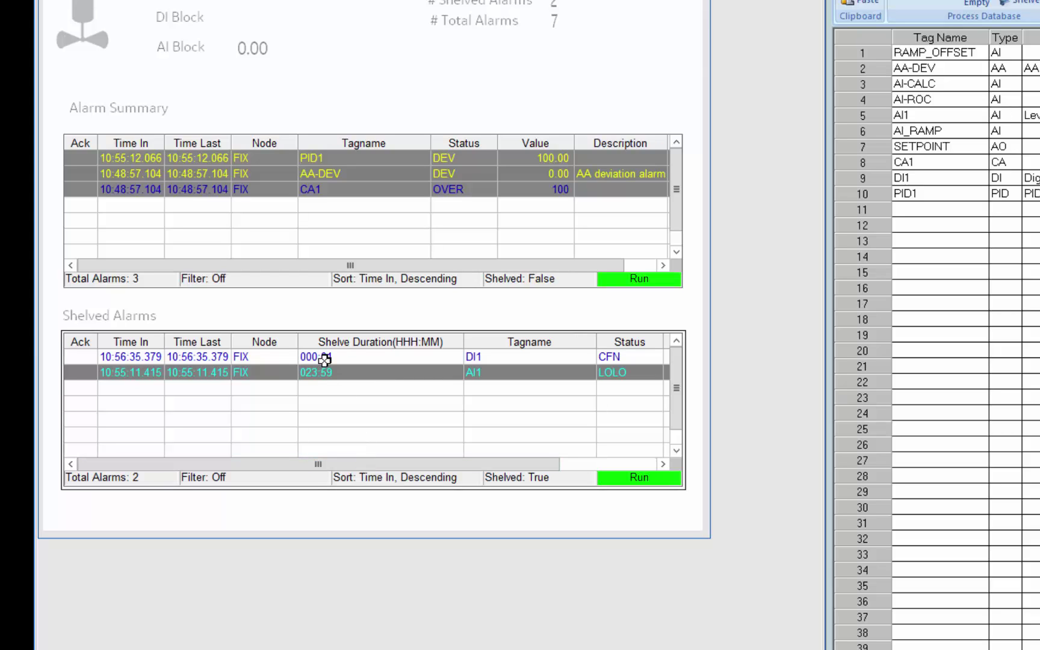
click(342, 358)
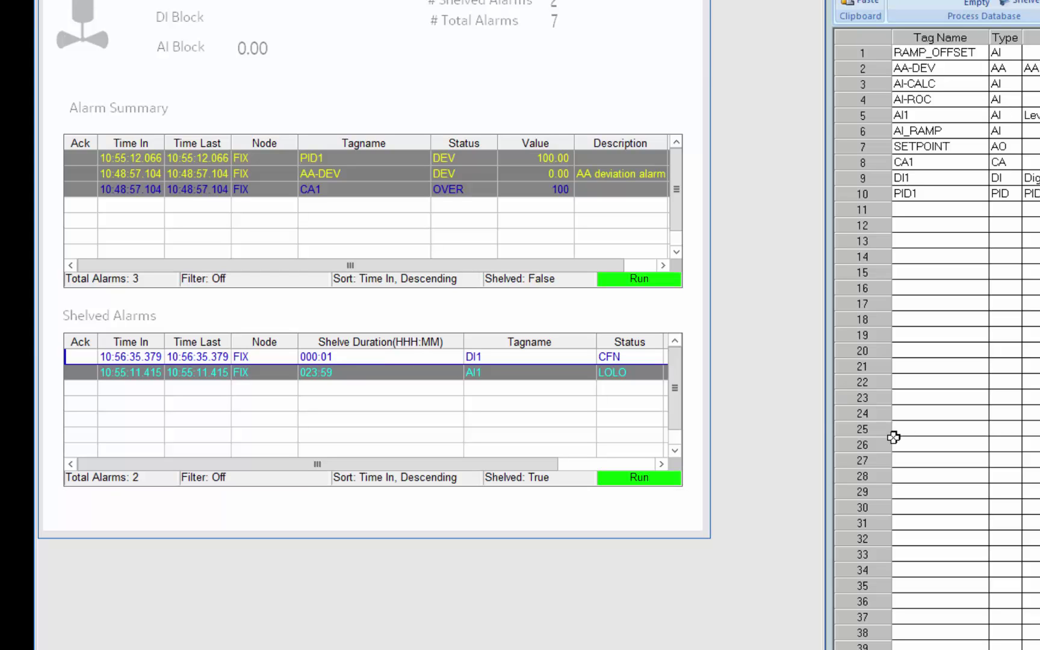
click(343, 357)
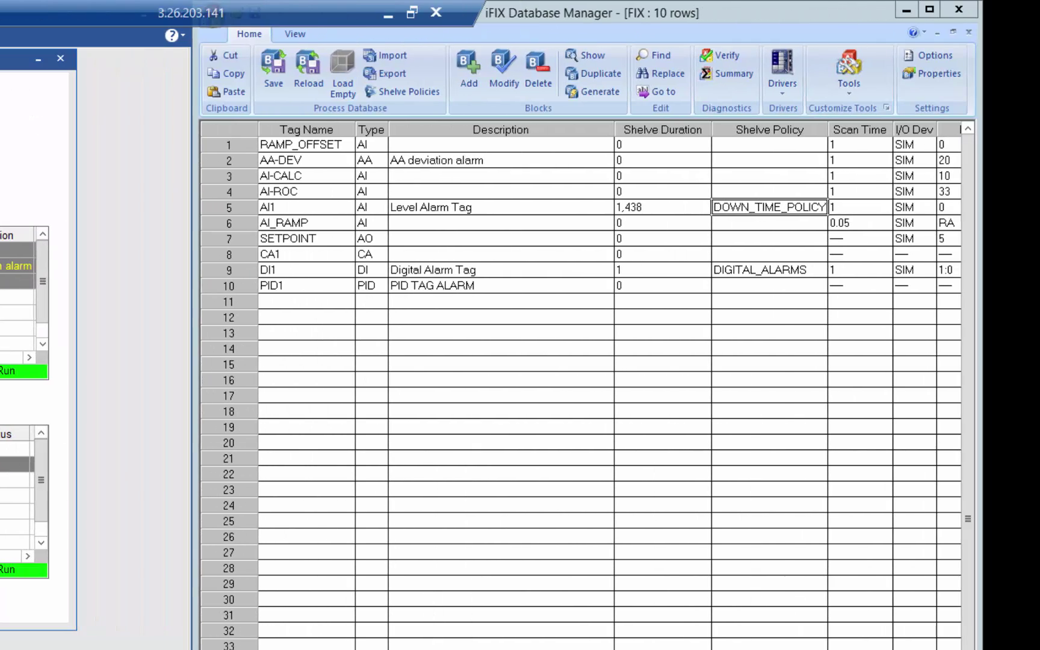
In Database Manager, check the Shelved column for AI1 and DI1 as DI1's shelving expires
click(758, 648)
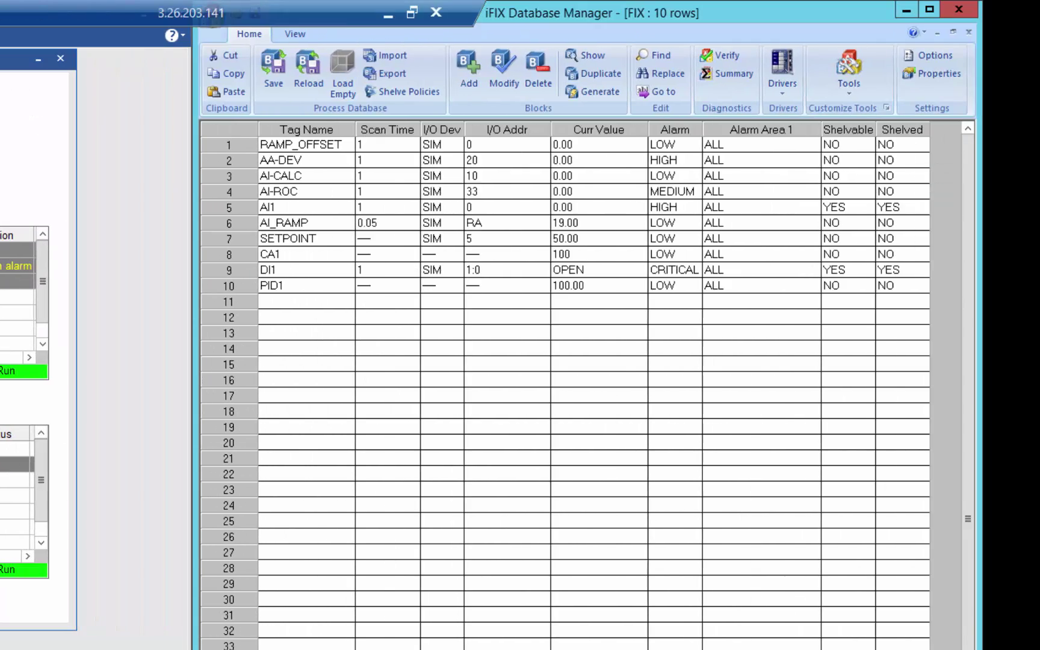
click(910, 205)
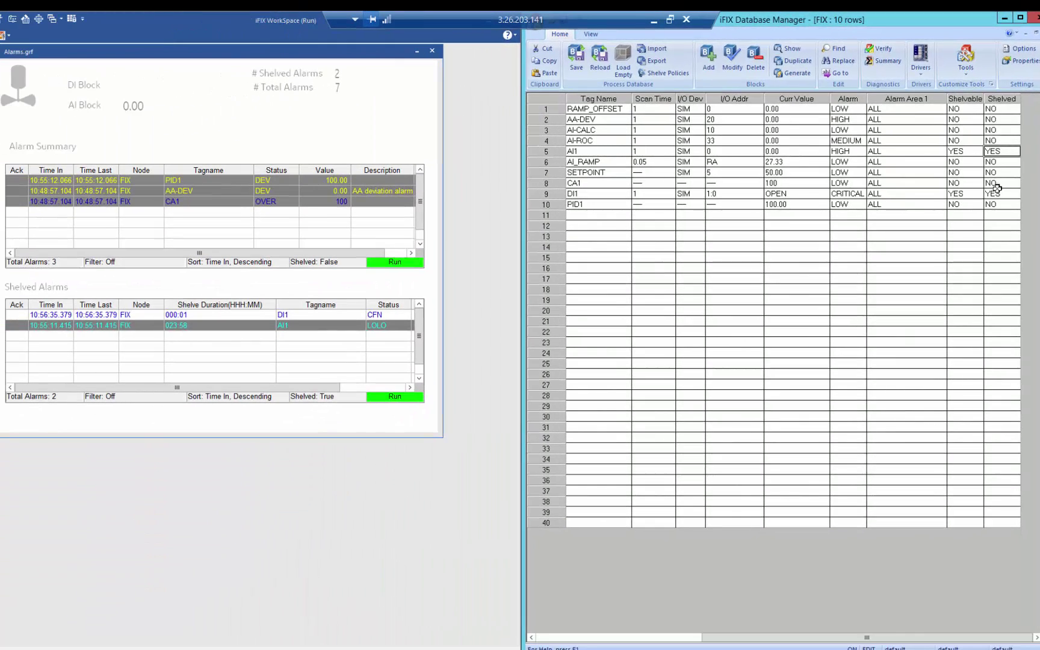
click(997, 193)
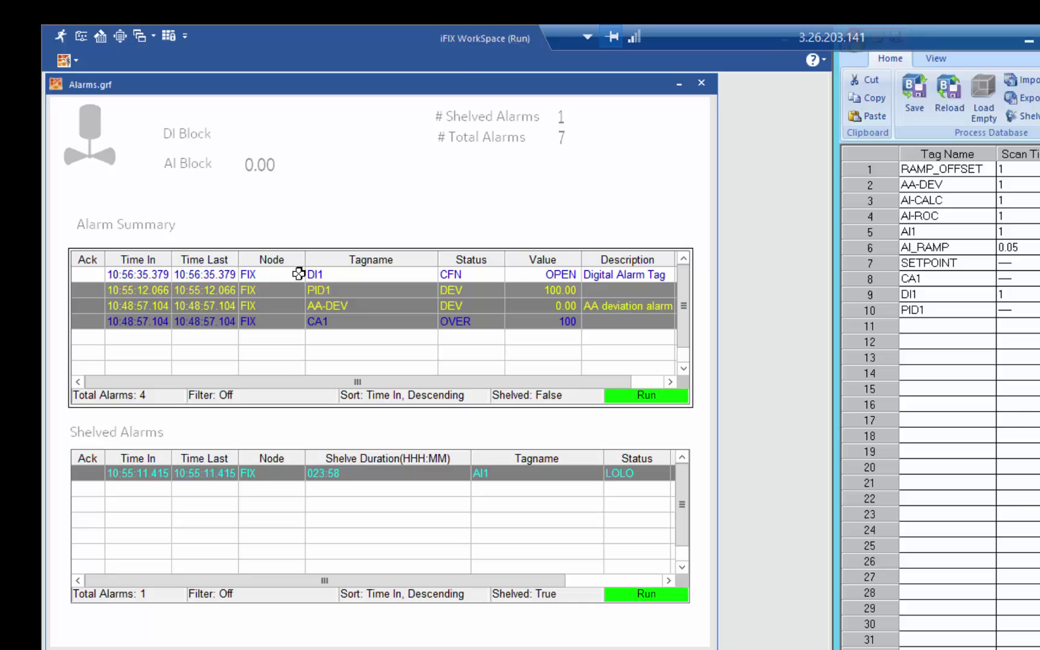
Acknowledge the returned DI1 CFN alarm in the Alarm Summary
right_click(221, 273)
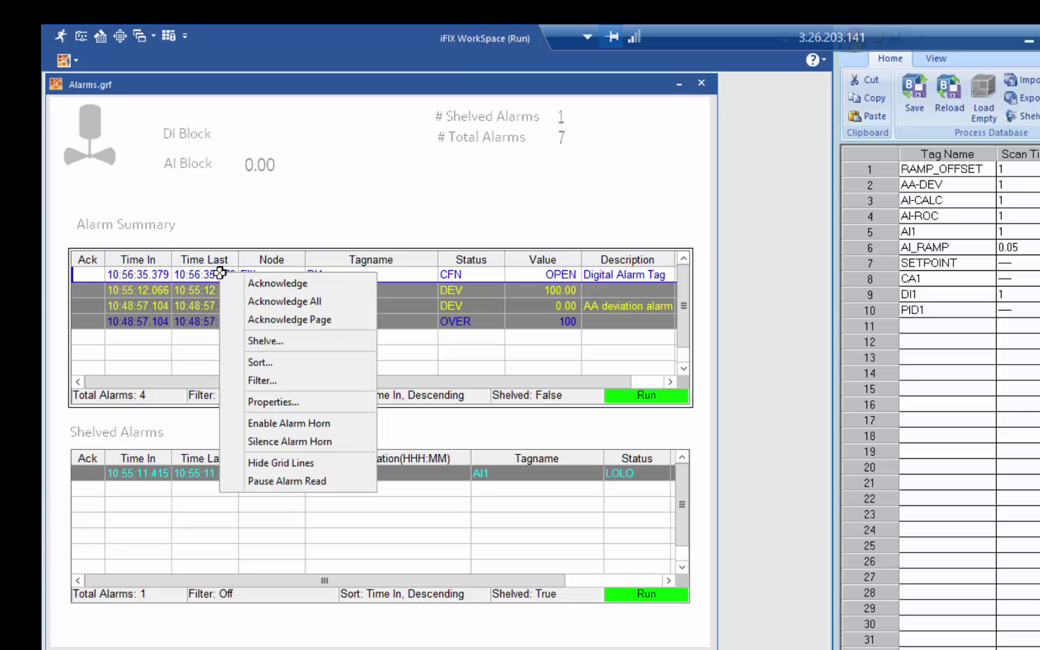
click(272, 285)
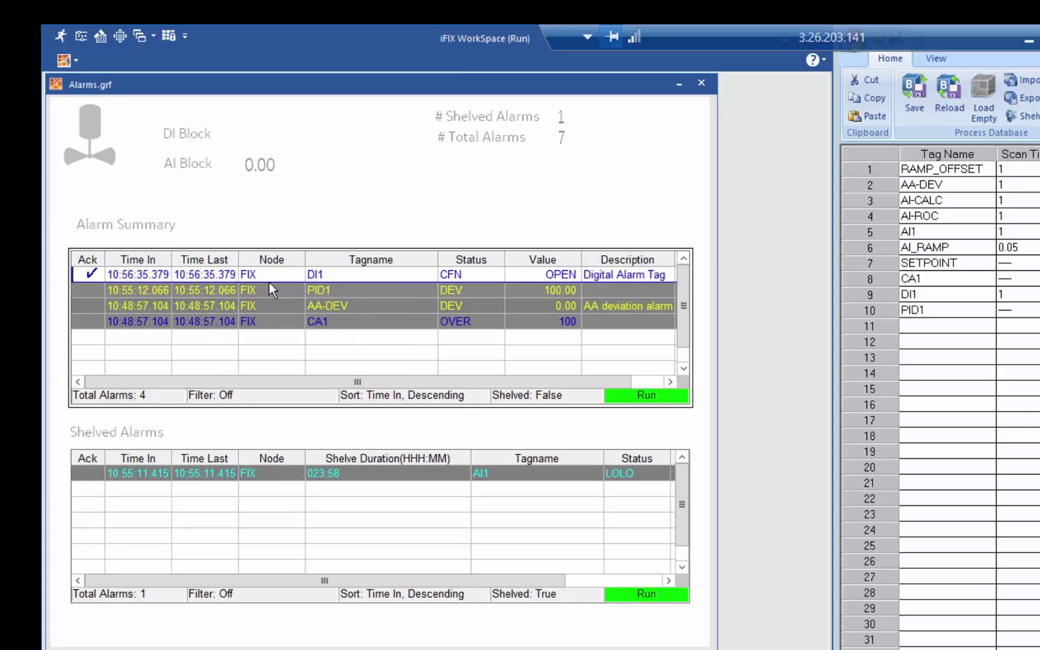